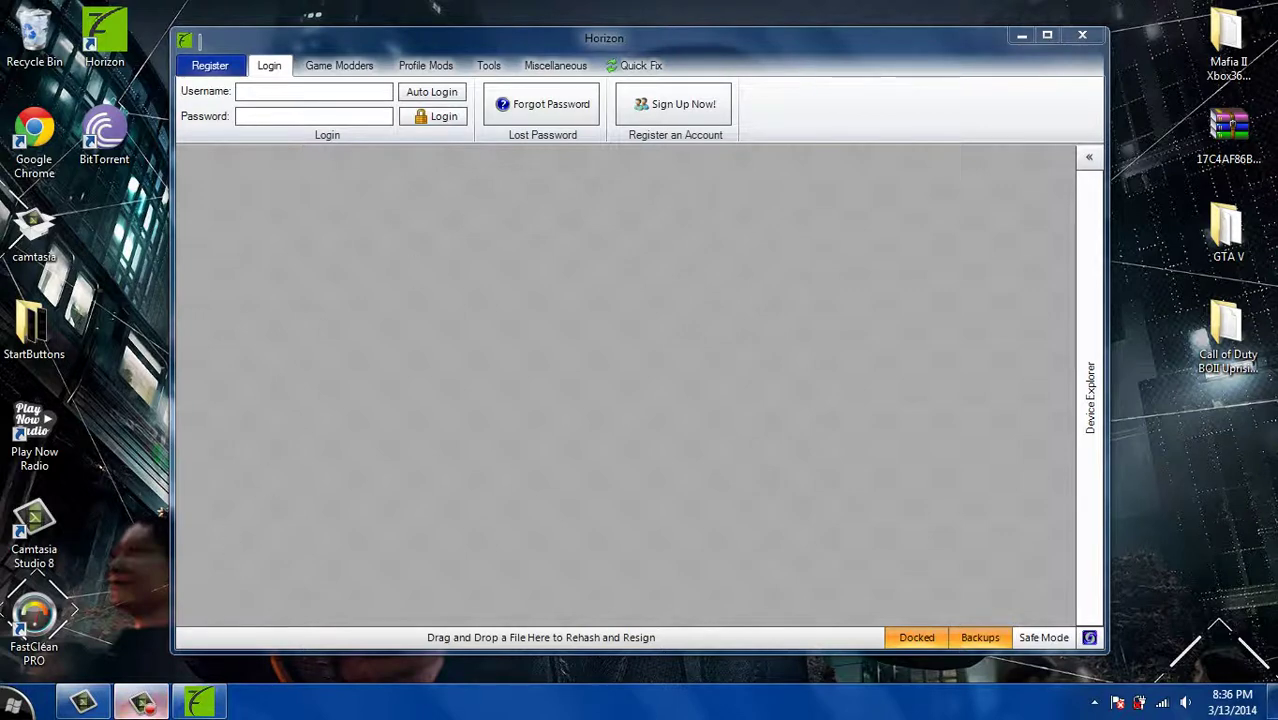
Expand Device Explorer and move through Profile Mods to Horizon's general Tools page
click(141, 703)
click(388, 612)
click(387, 614)
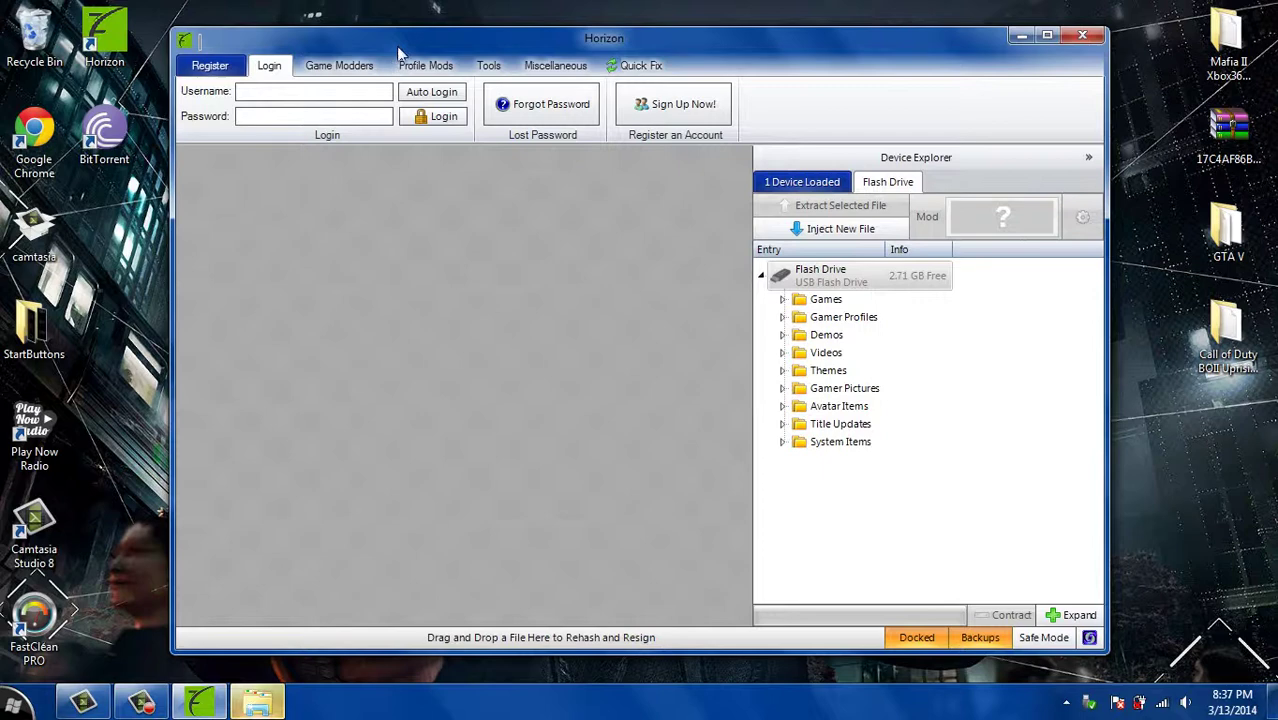
click(421, 72)
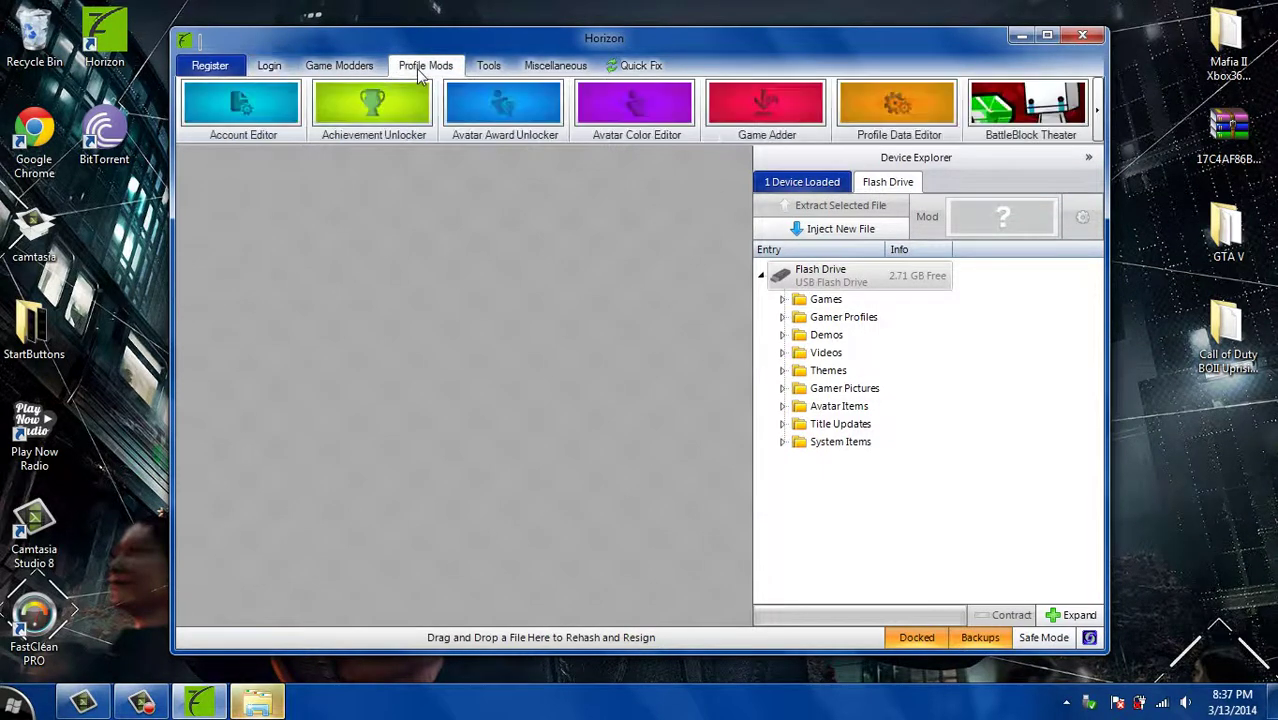
click(489, 66)
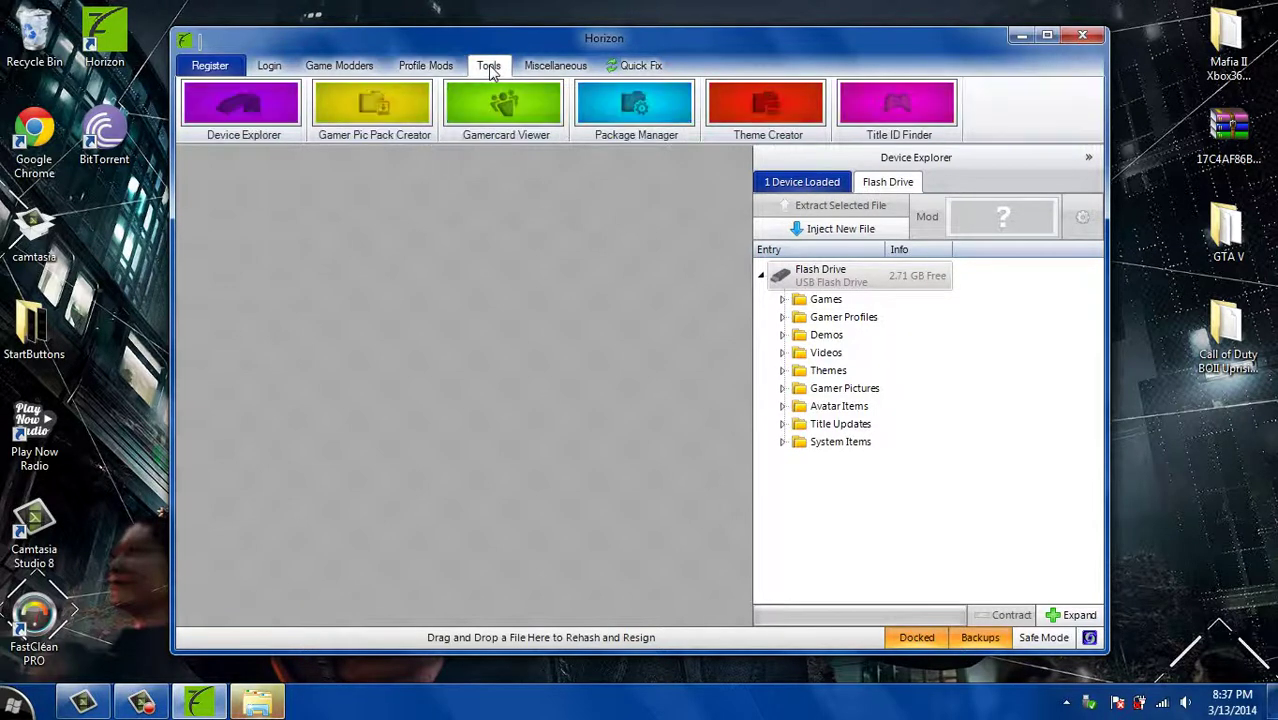
click(751, 98)
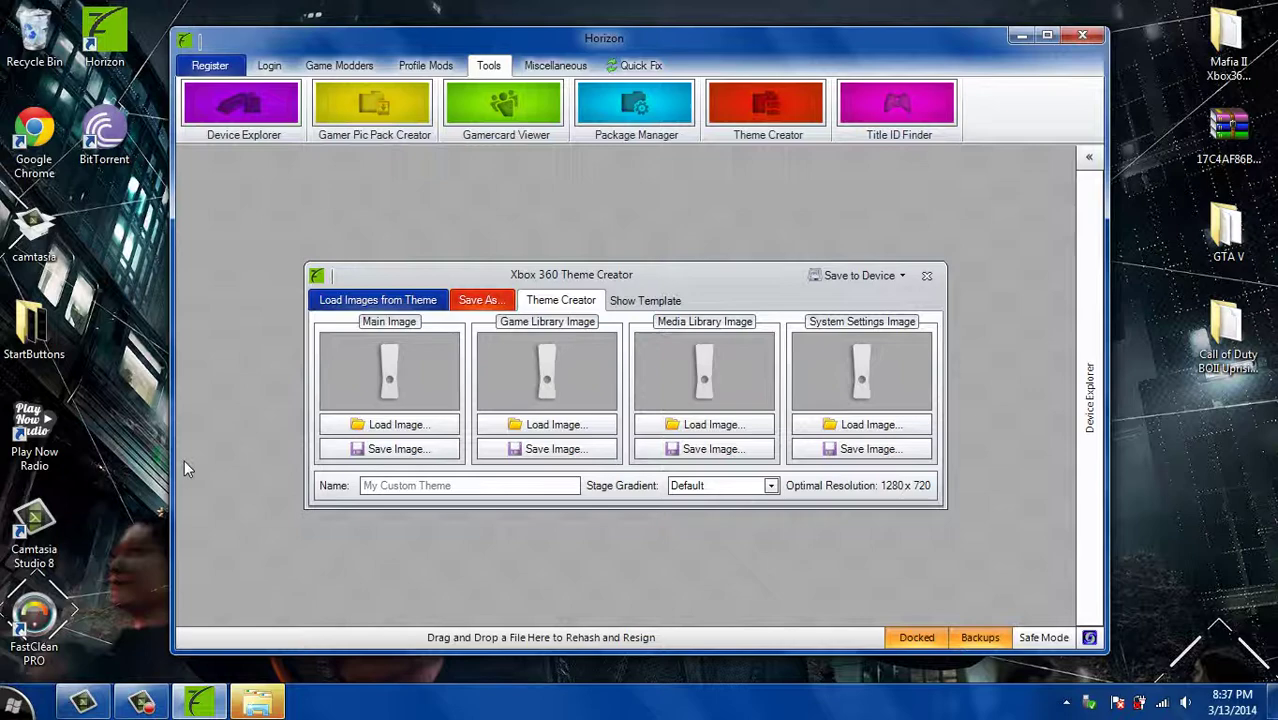
click(15, 702)
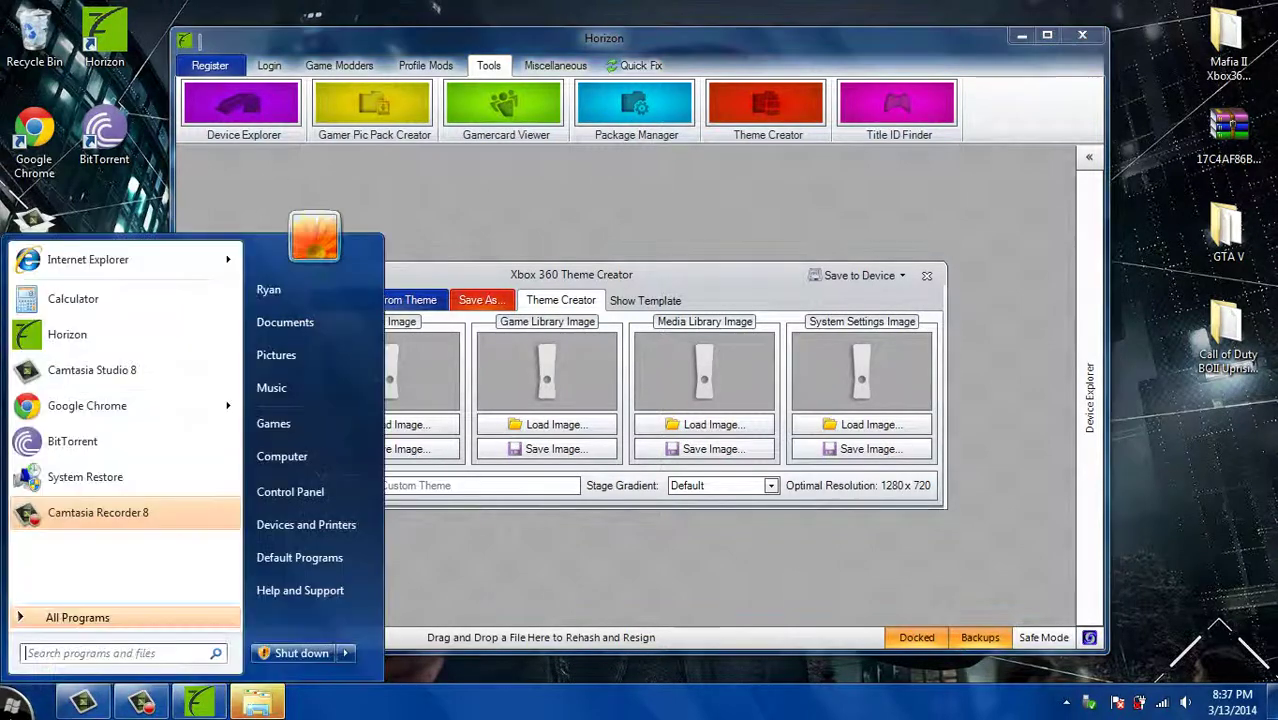
click(281, 455)
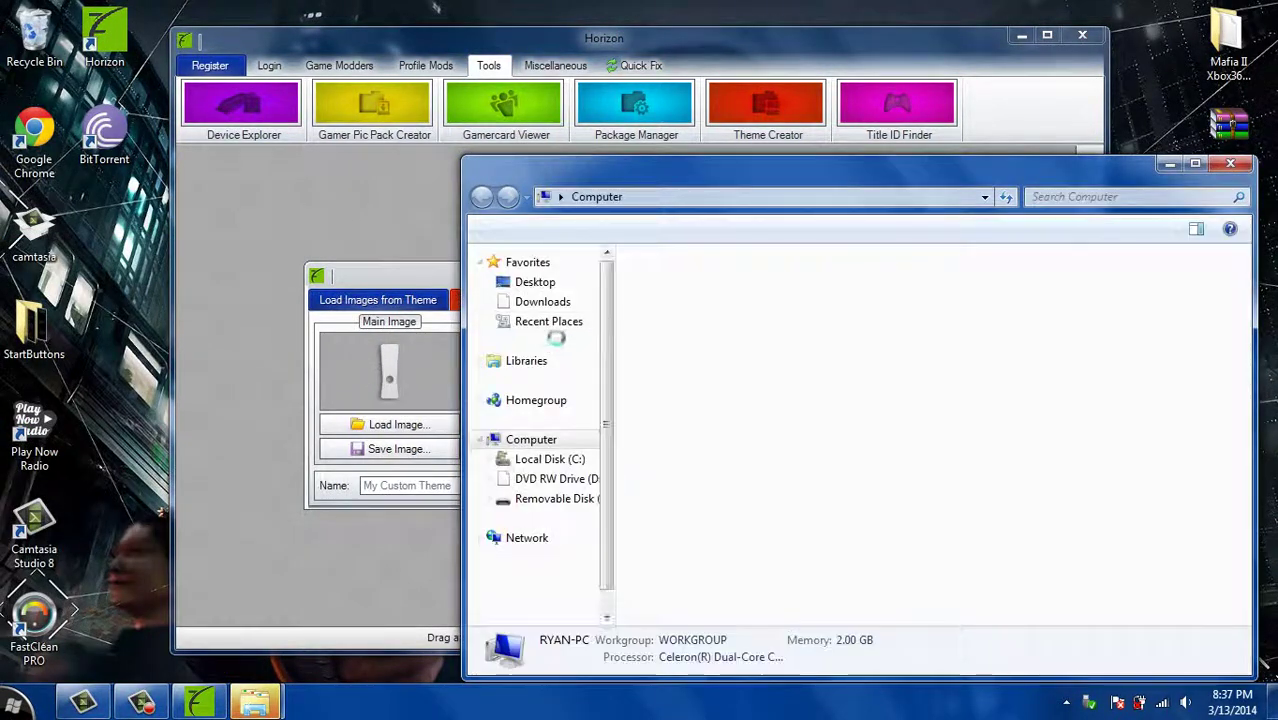
click(572, 420)
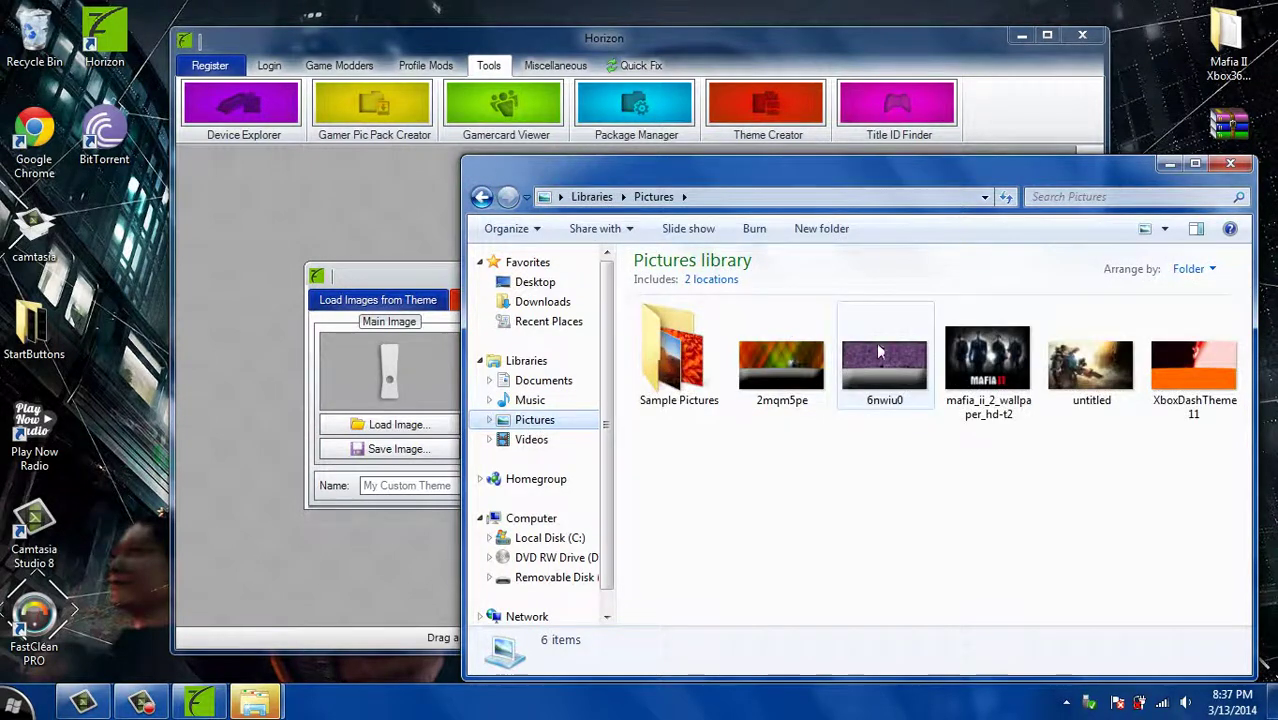
click(1230, 163)
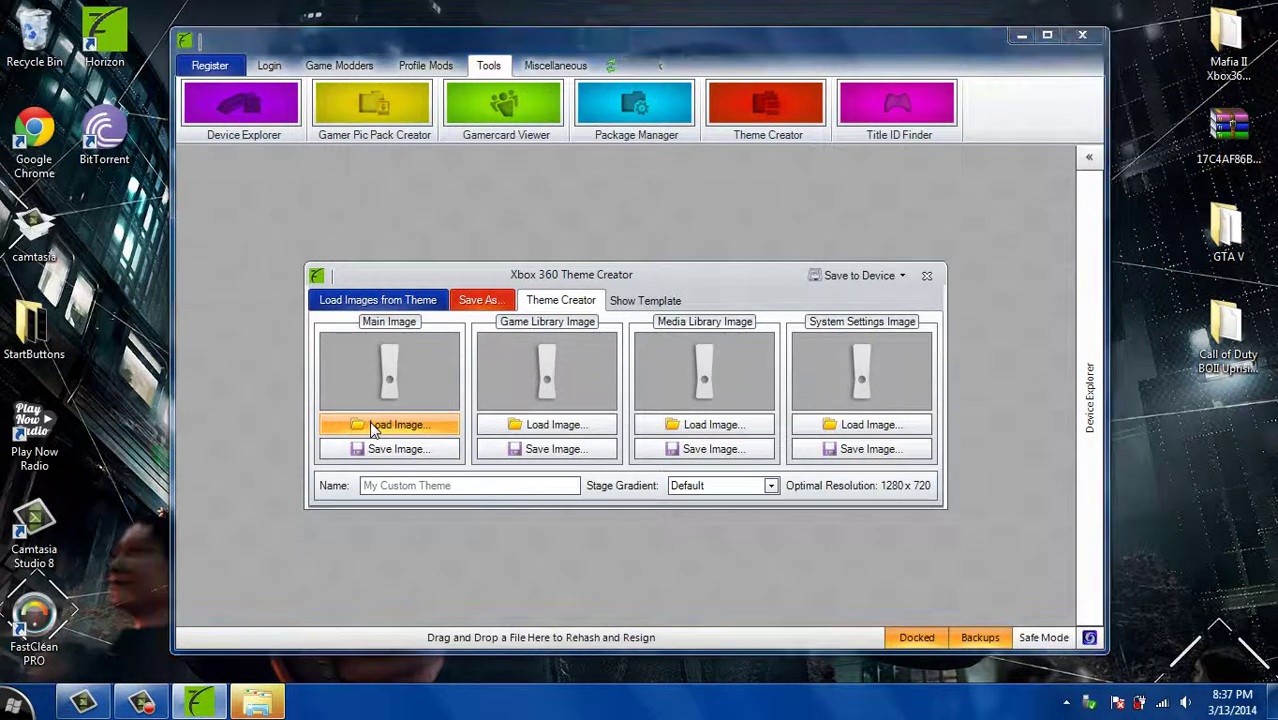
Load 2mqm5pe as the main background and 6nwiu0 as the game library background
click(369, 421)
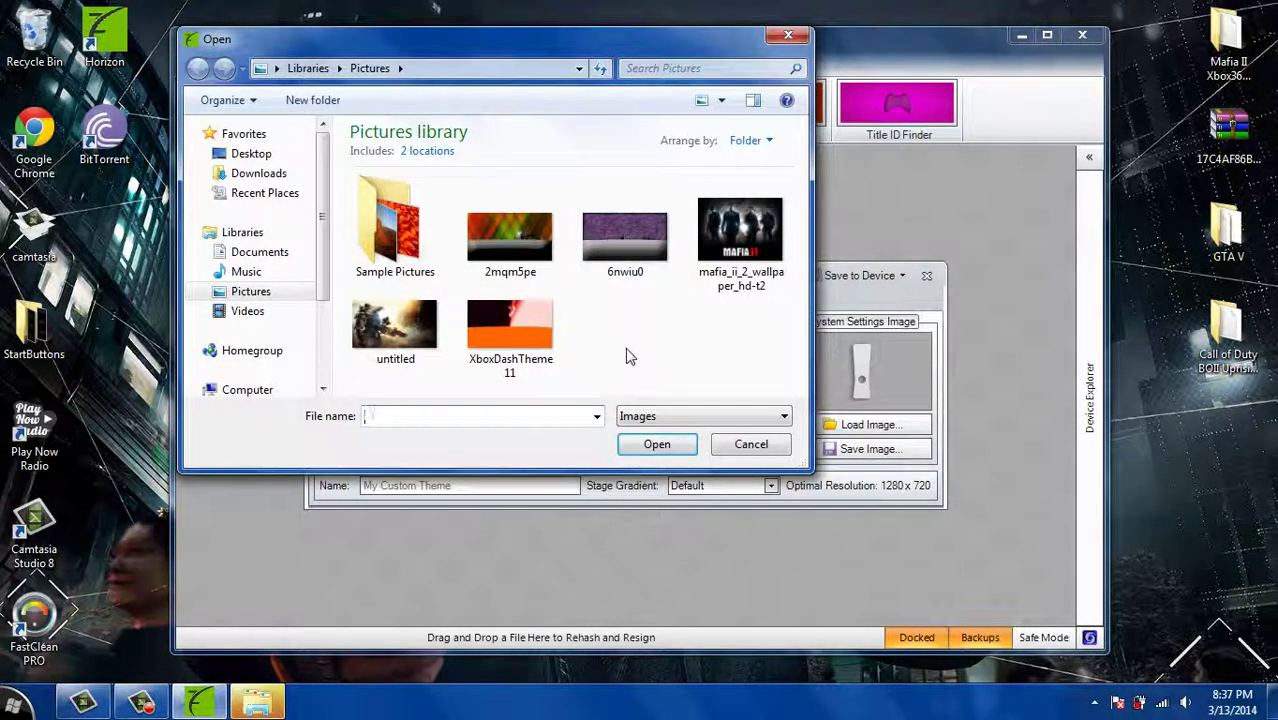
click(522, 250)
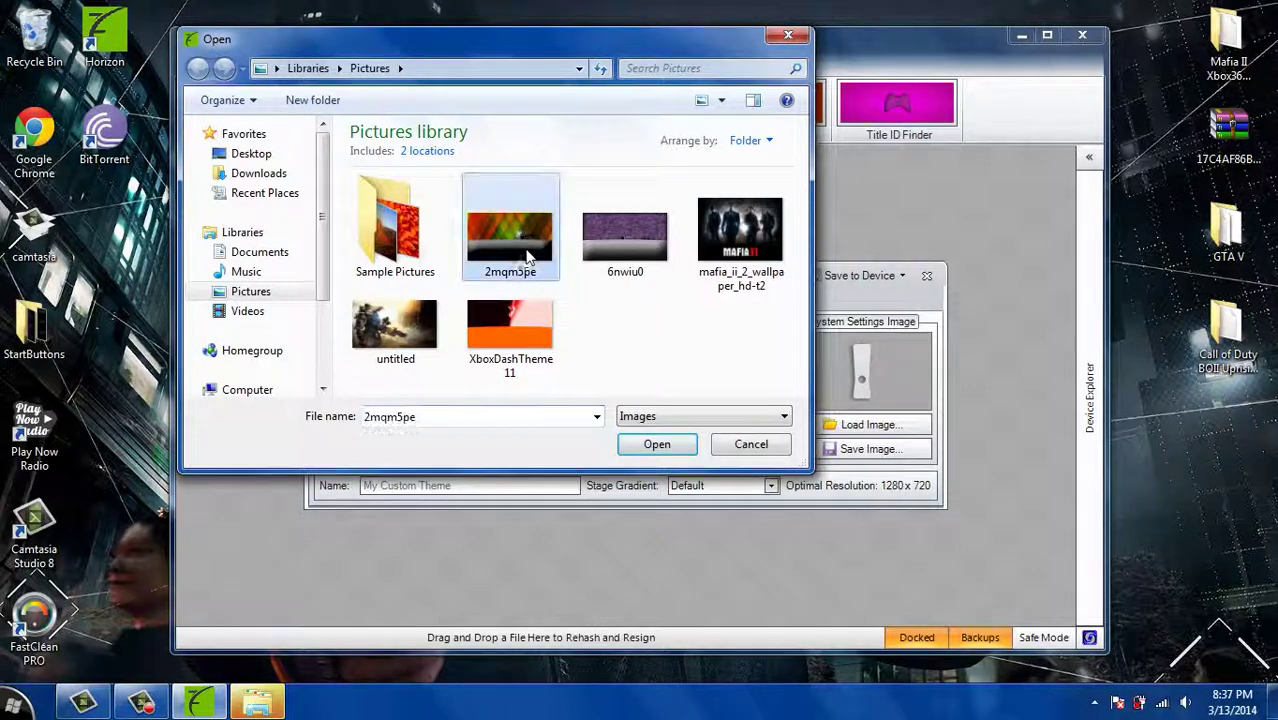
click(654, 441)
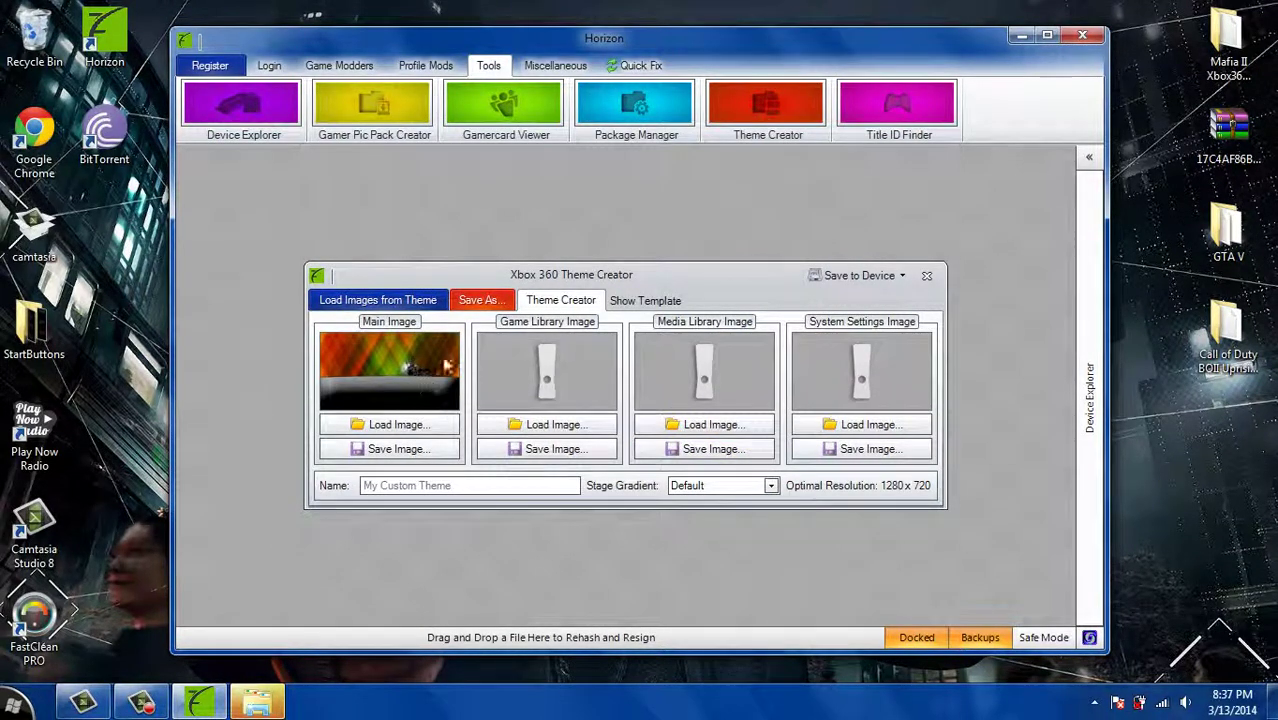
click(519, 427)
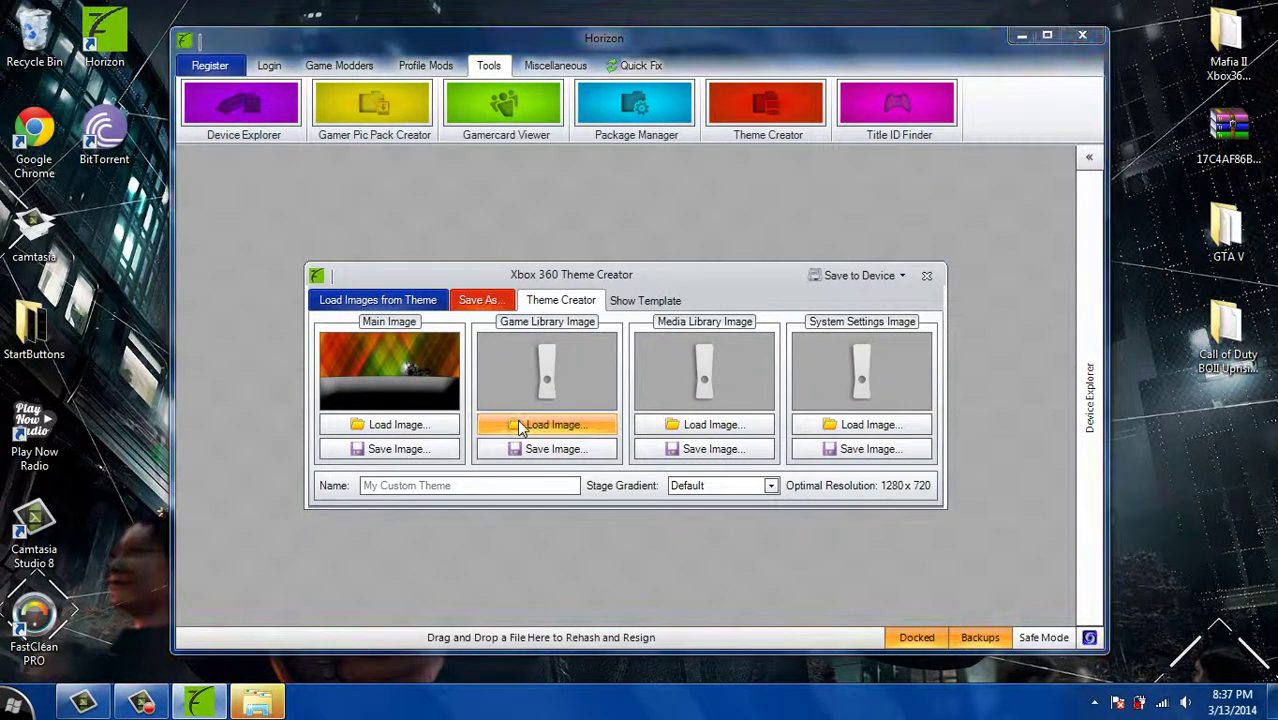
click(607, 262)
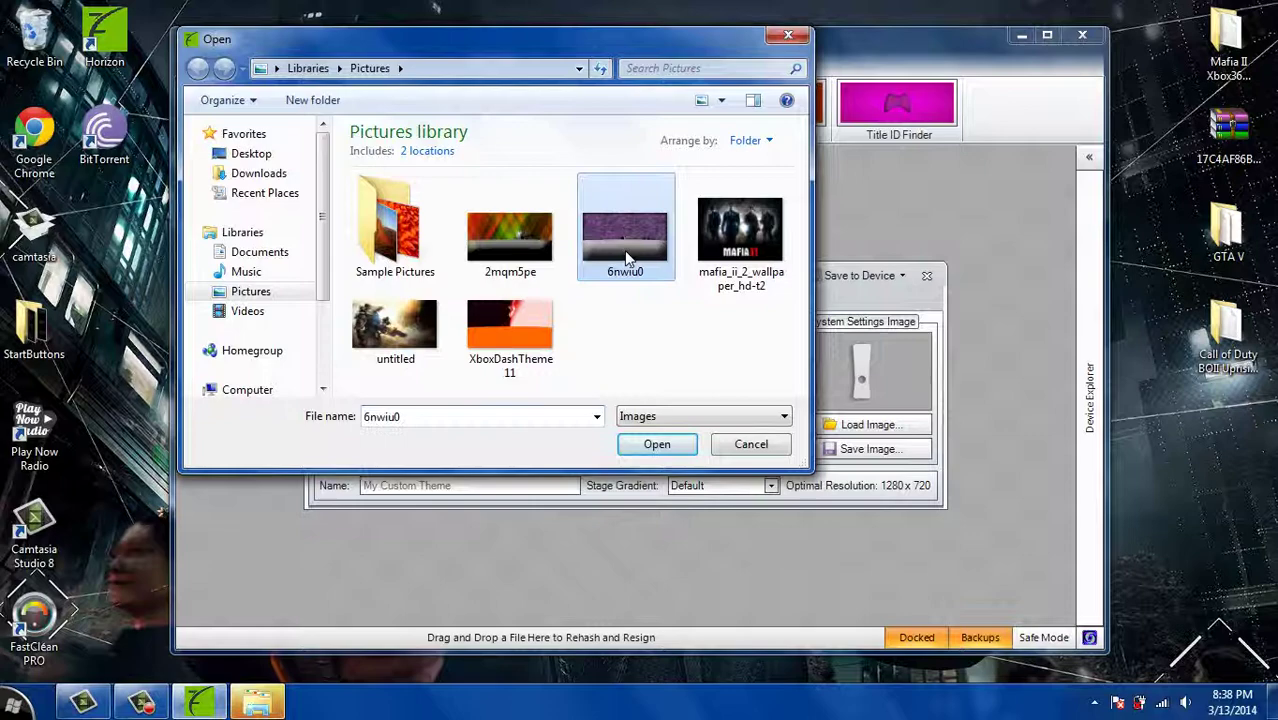
click(649, 450)
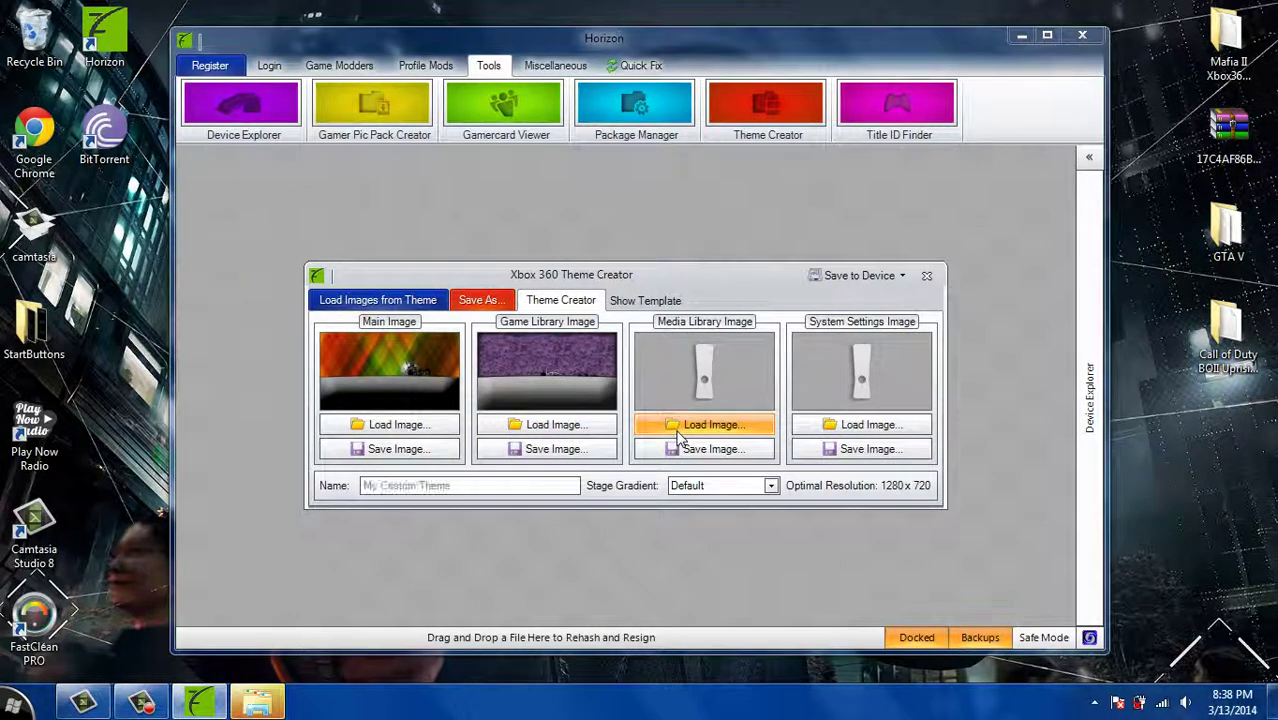
Load XboxDashTheme11 for media library and the untitled picture into the last slot, then clear the name
click(678, 438)
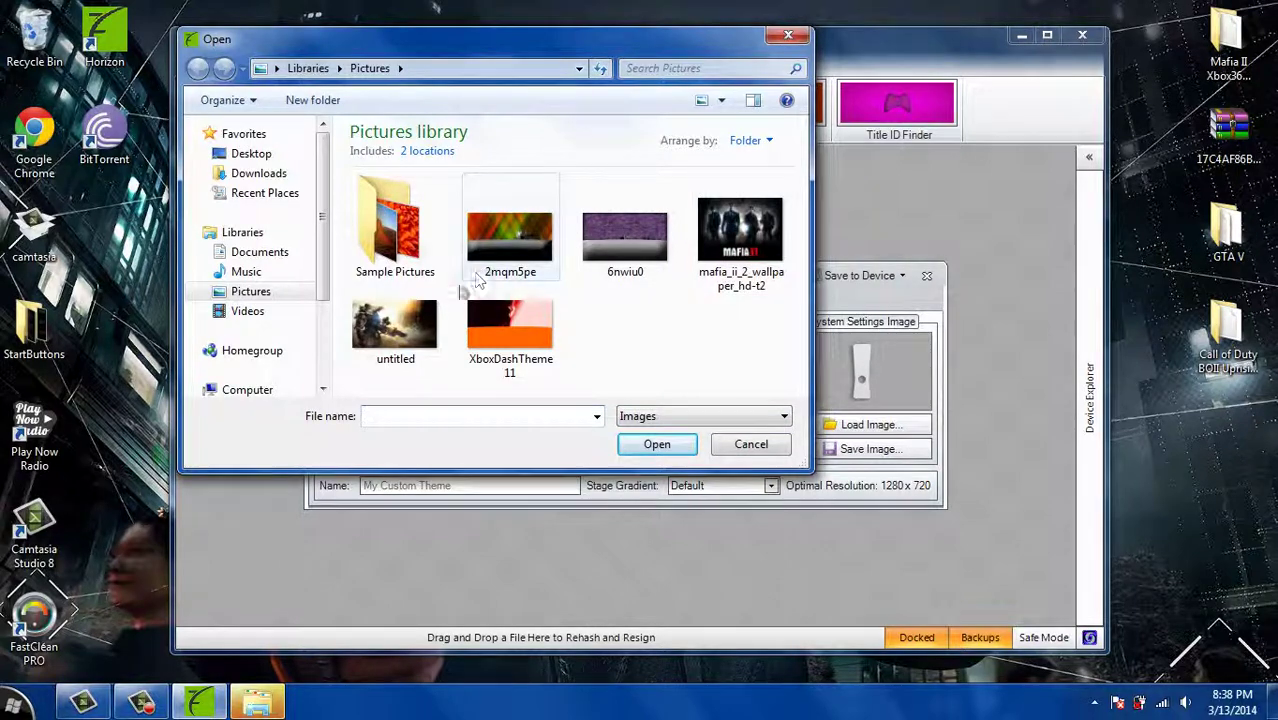
click(548, 350)
click(640, 444)
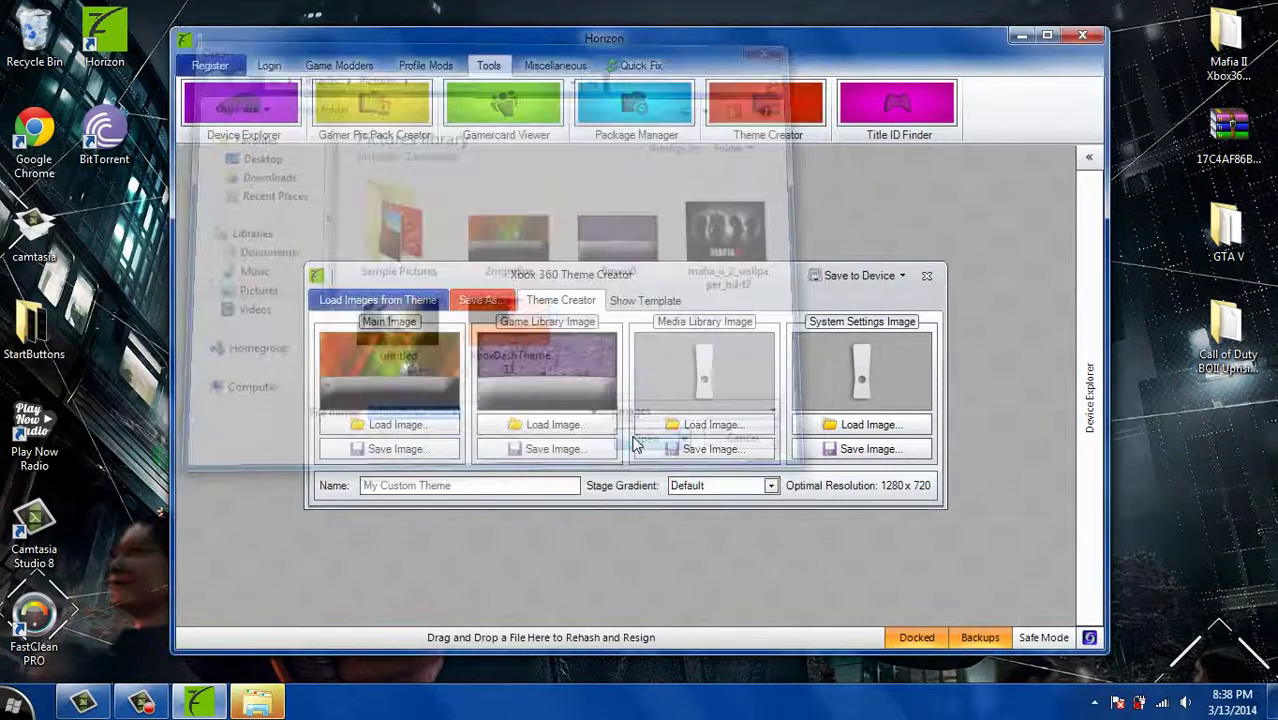
click(404, 338)
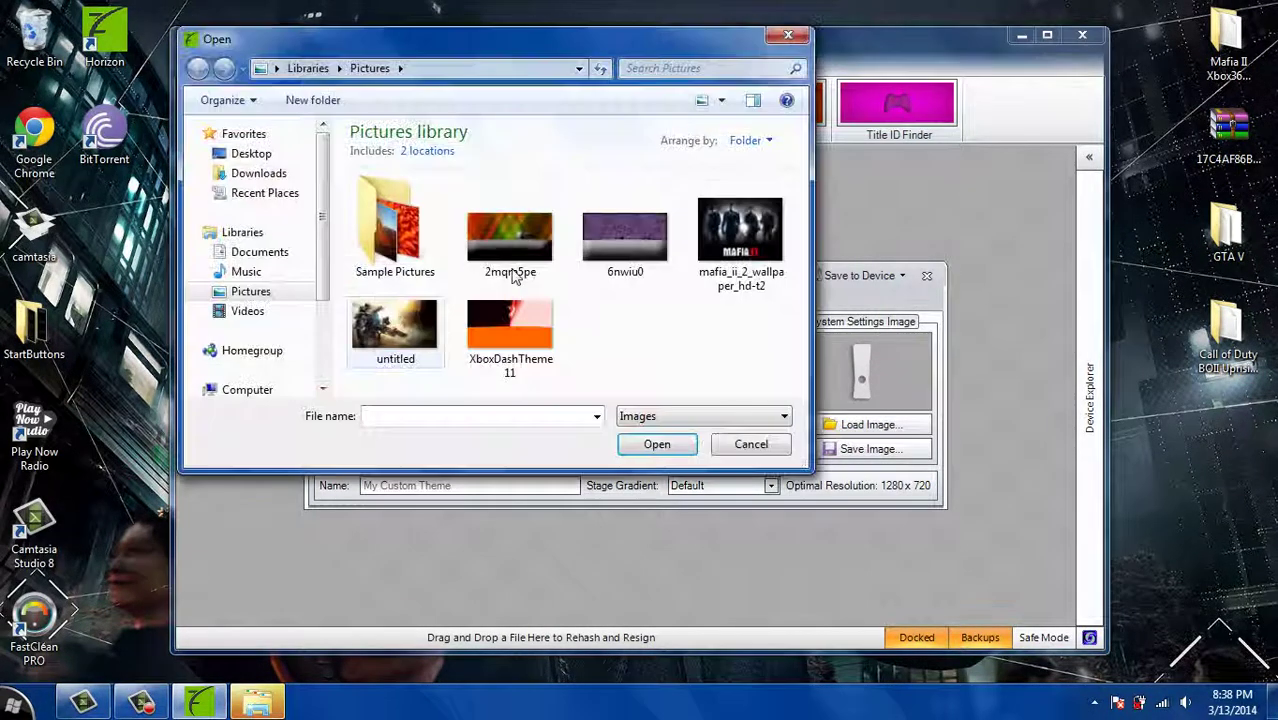
click(418, 320)
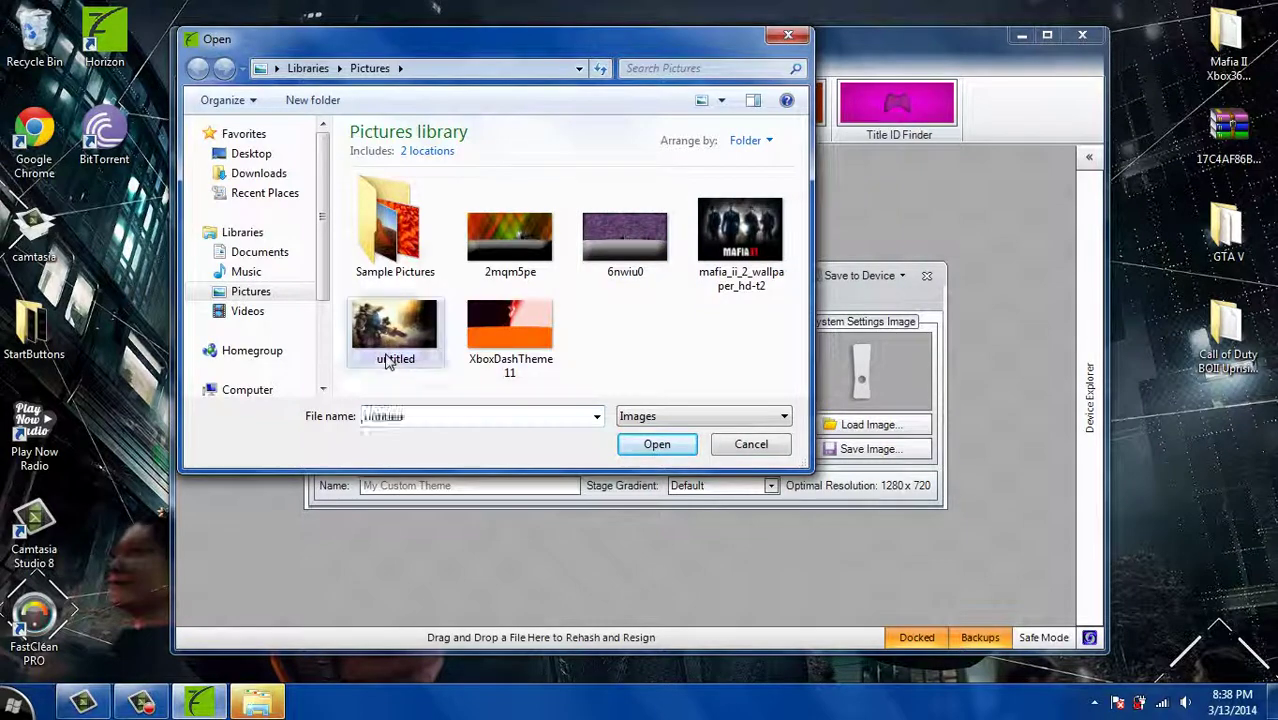
click(653, 443)
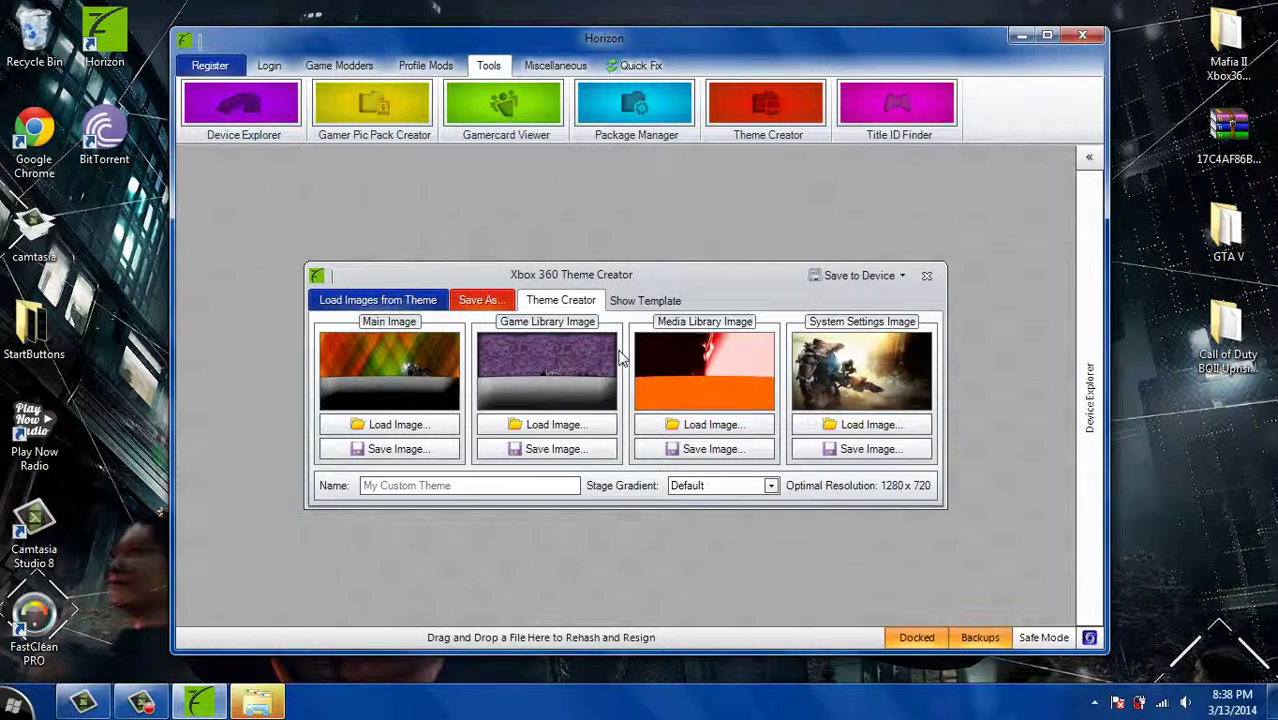
click(444, 485)
text(My Best Wallpapers x360)
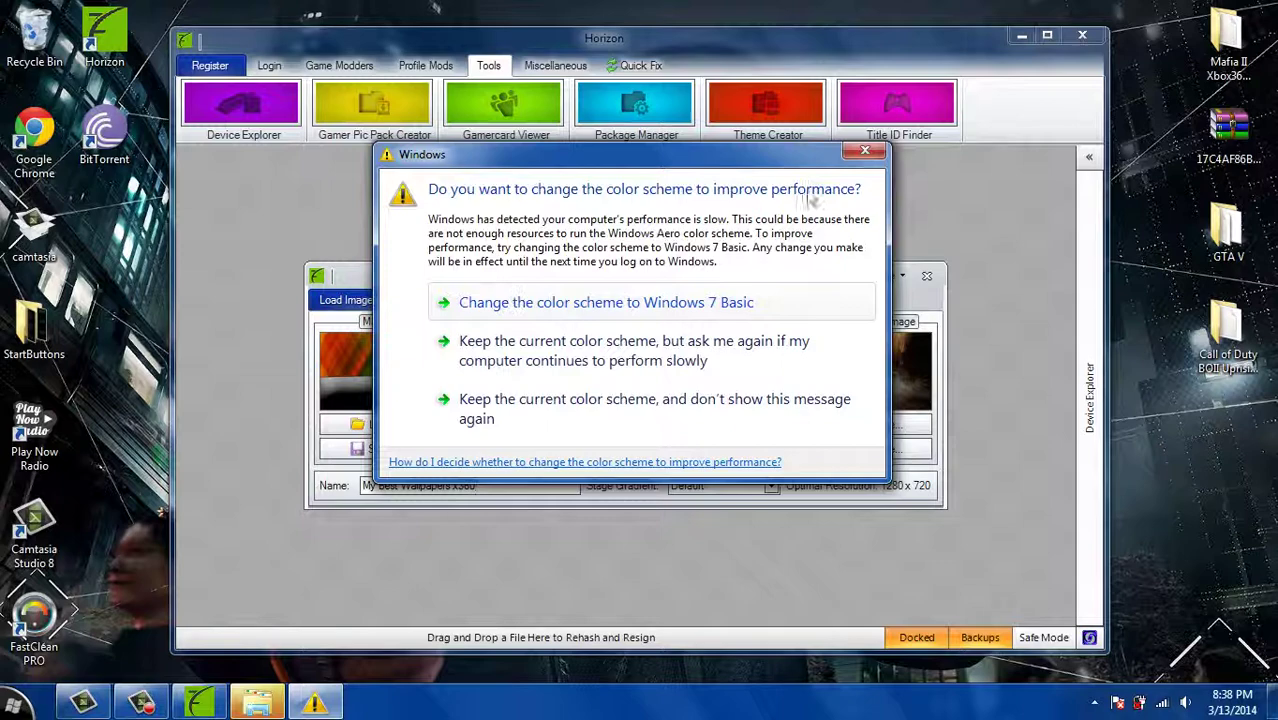
Dismiss the Windows colour-scheme prompt and set the stage gradient to Gold
click(862, 152)
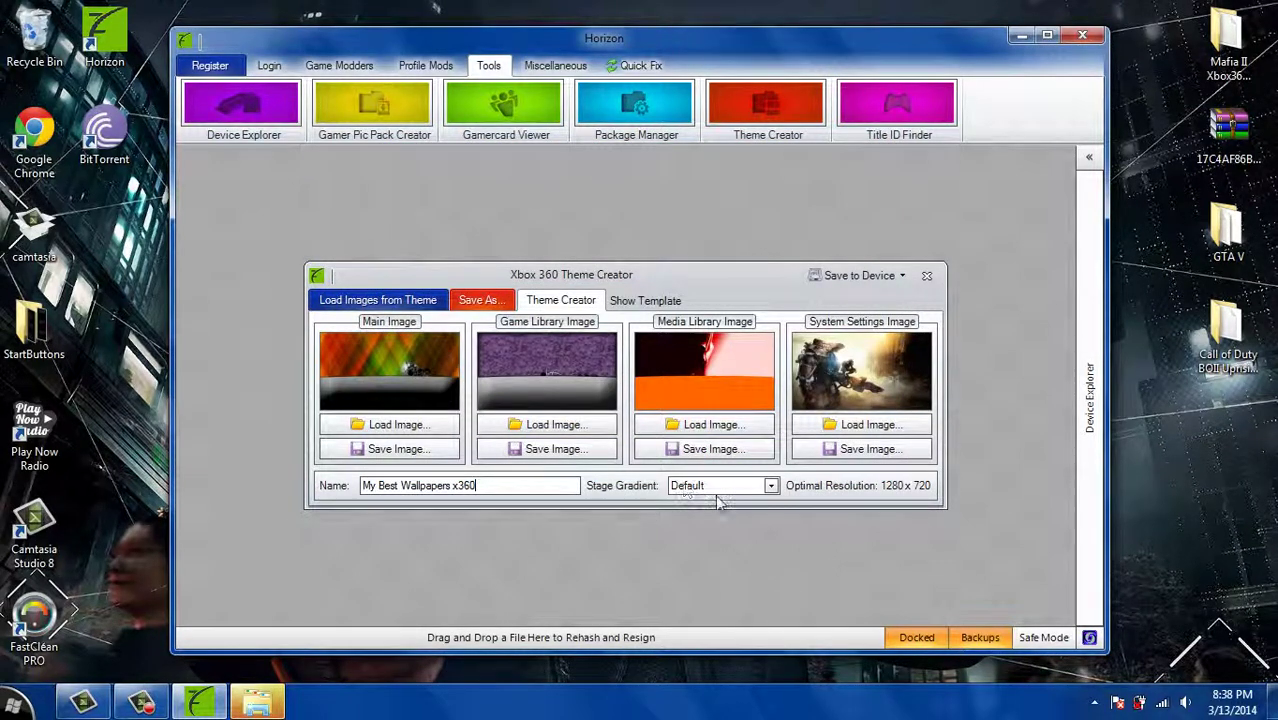
click(773, 485)
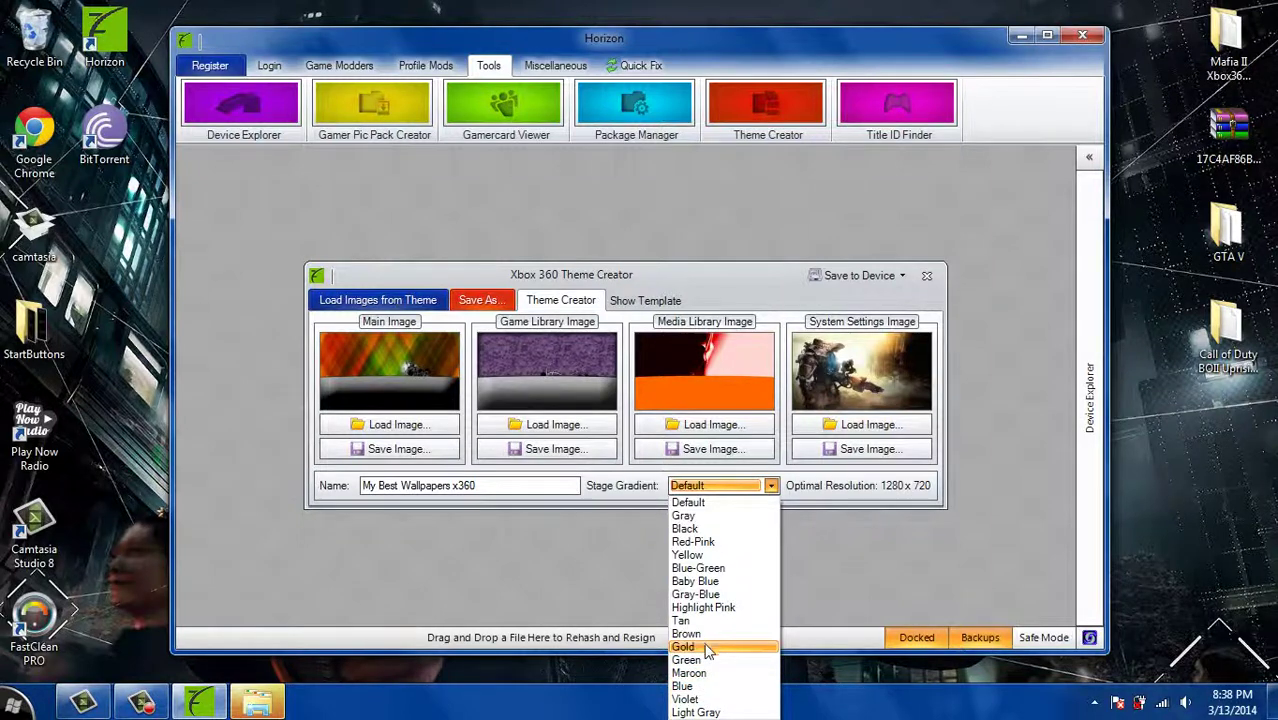
click(688, 647)
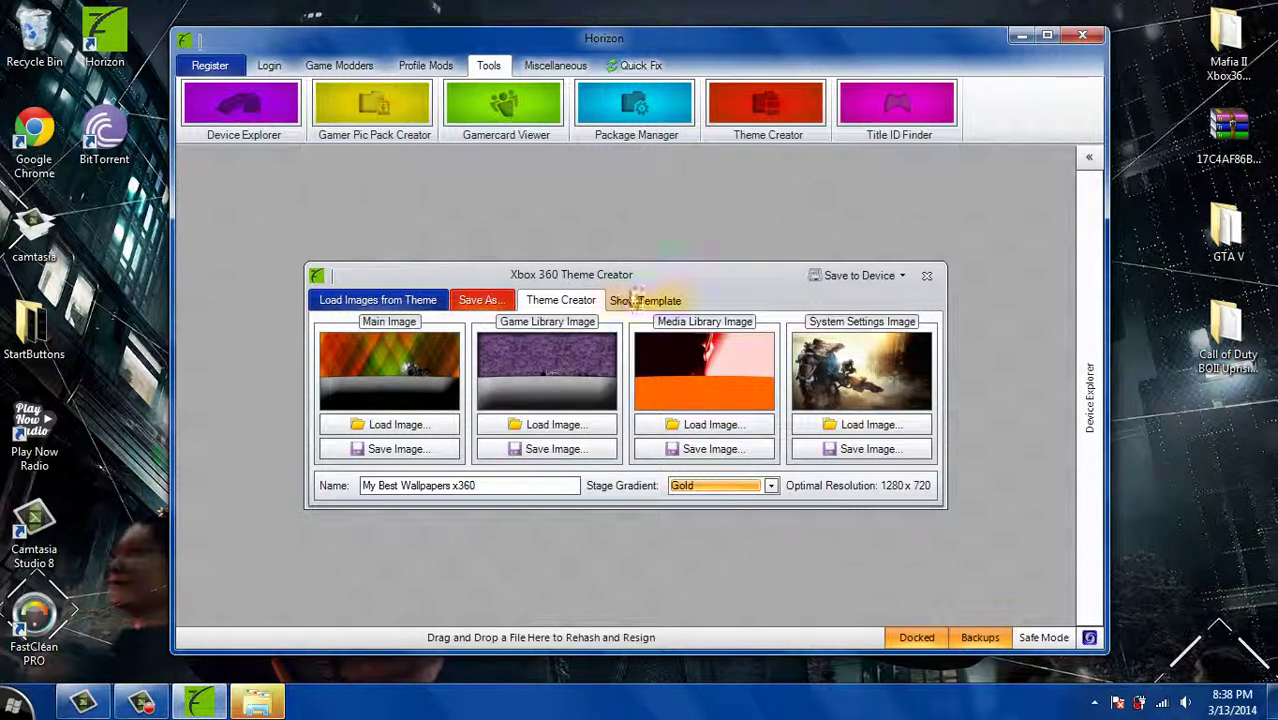
Save the theme as 'My Best Wallpapers x360' inside a new 'Mybest wp' folder in Documents
click(501, 301)
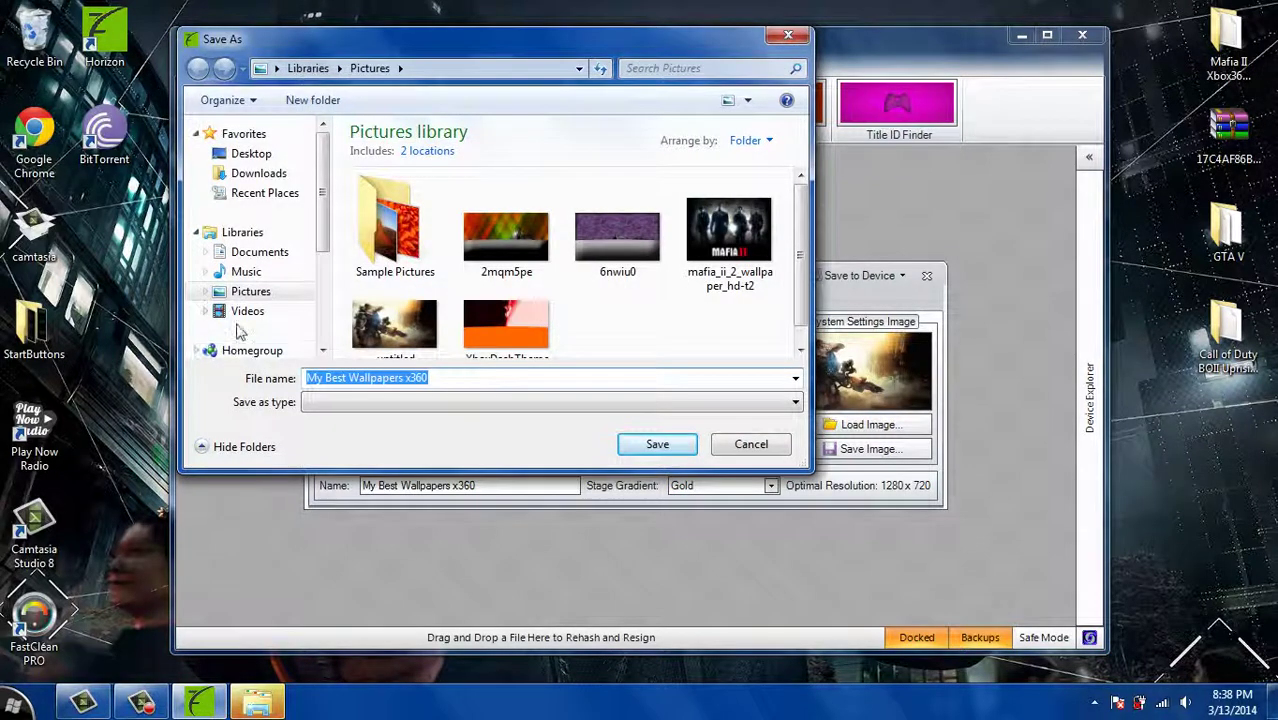
click(266, 253)
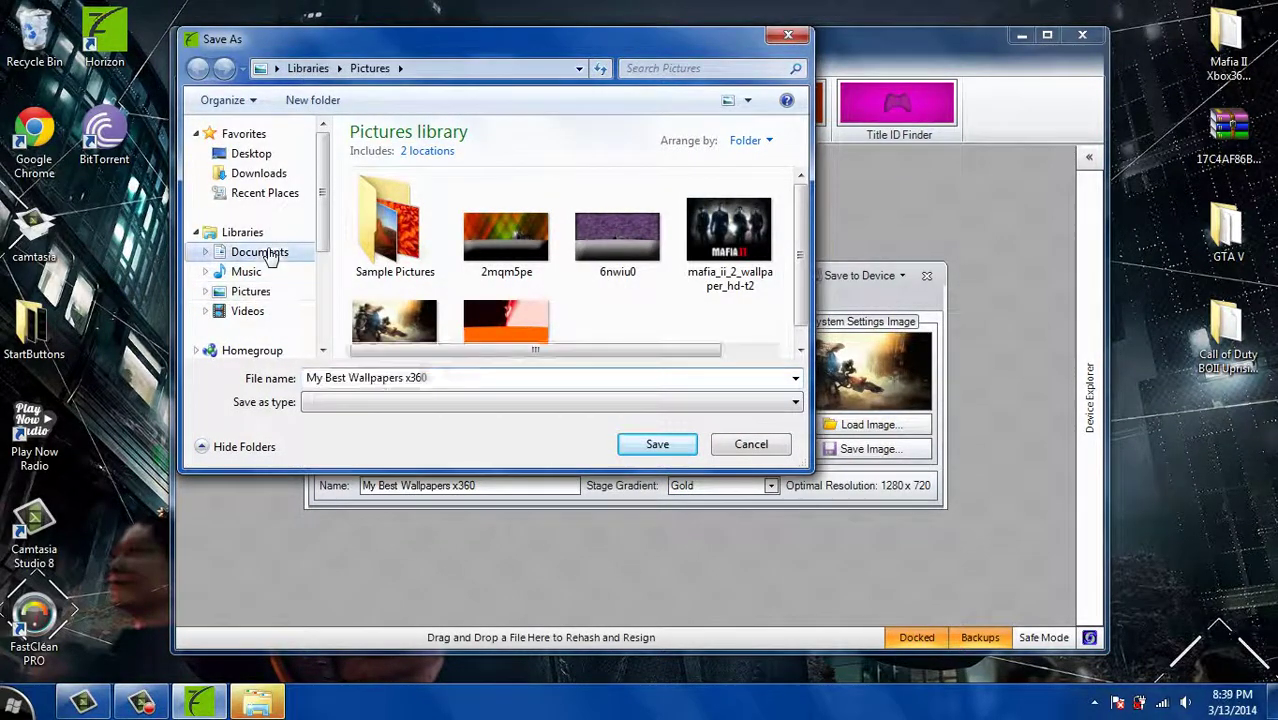
click(330, 108)
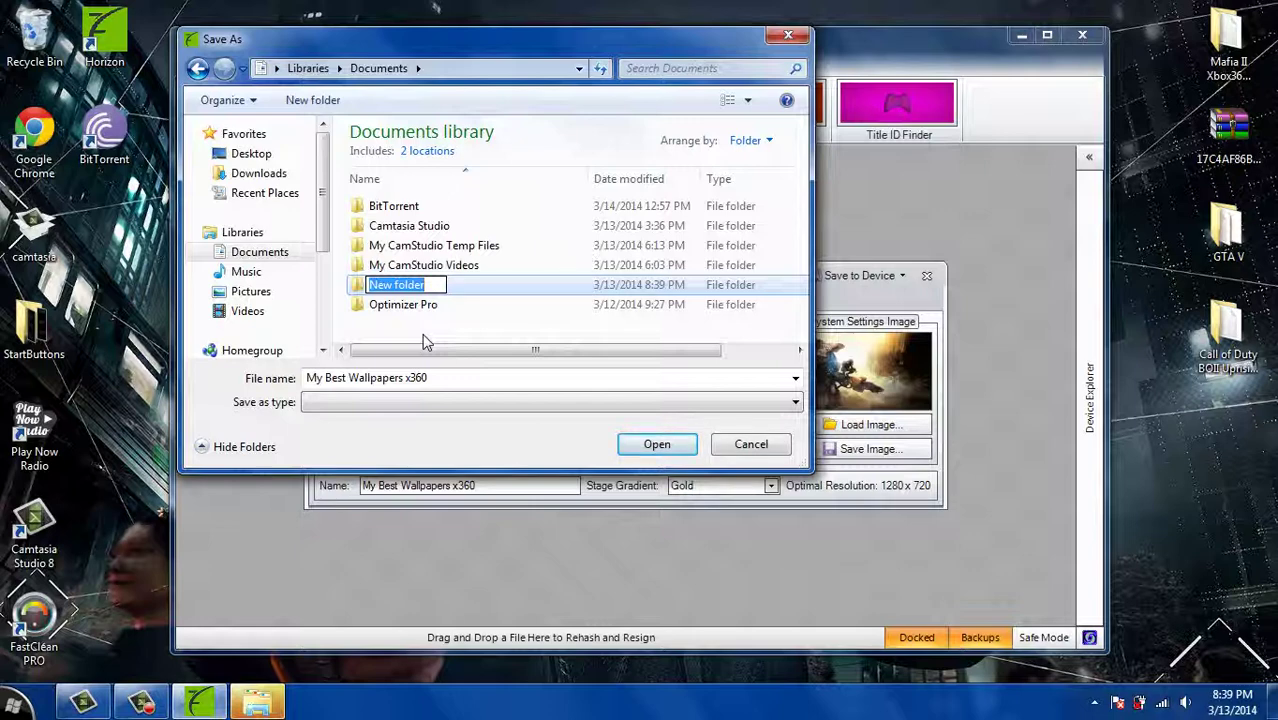
text(My)
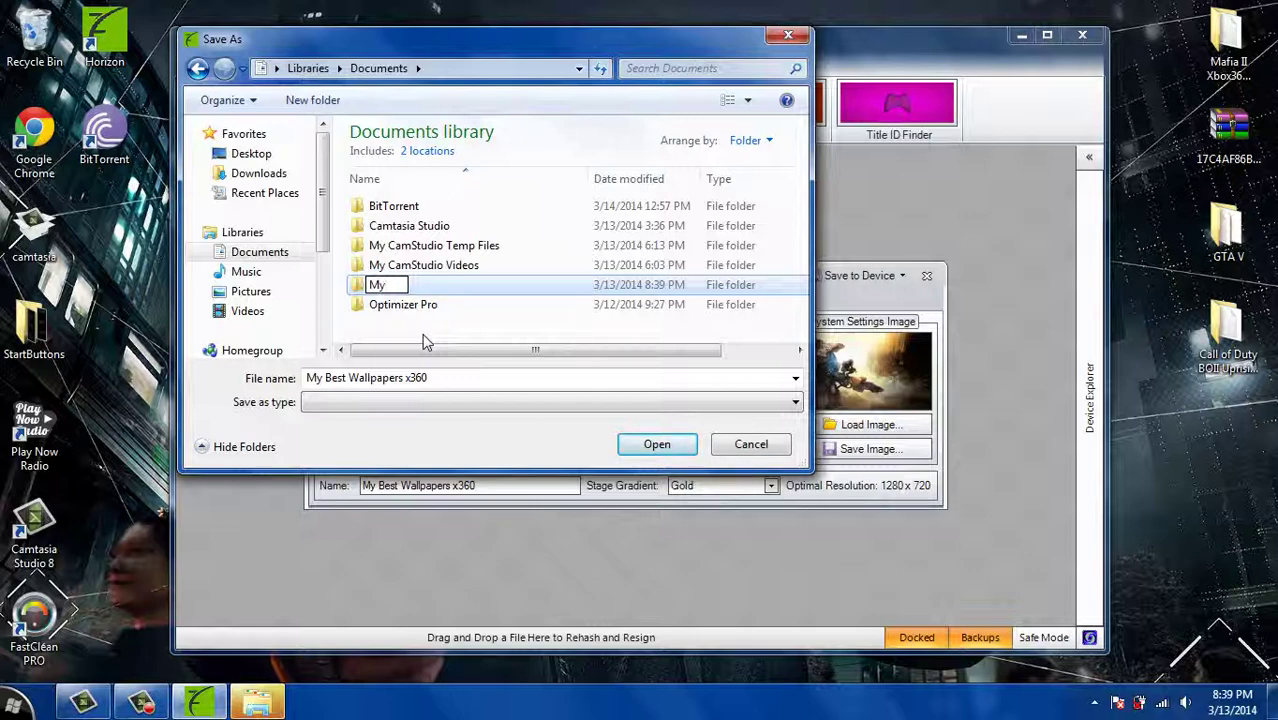
text(best wp)
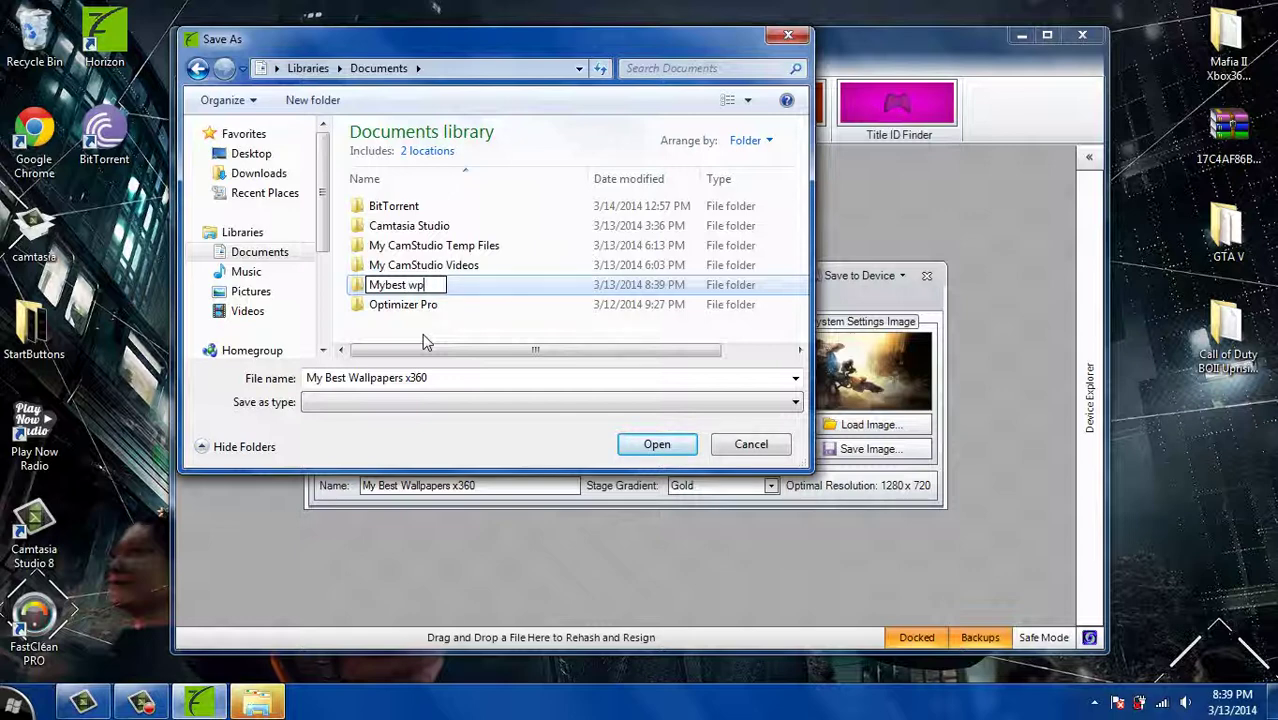
click(636, 449)
click(636, 449)
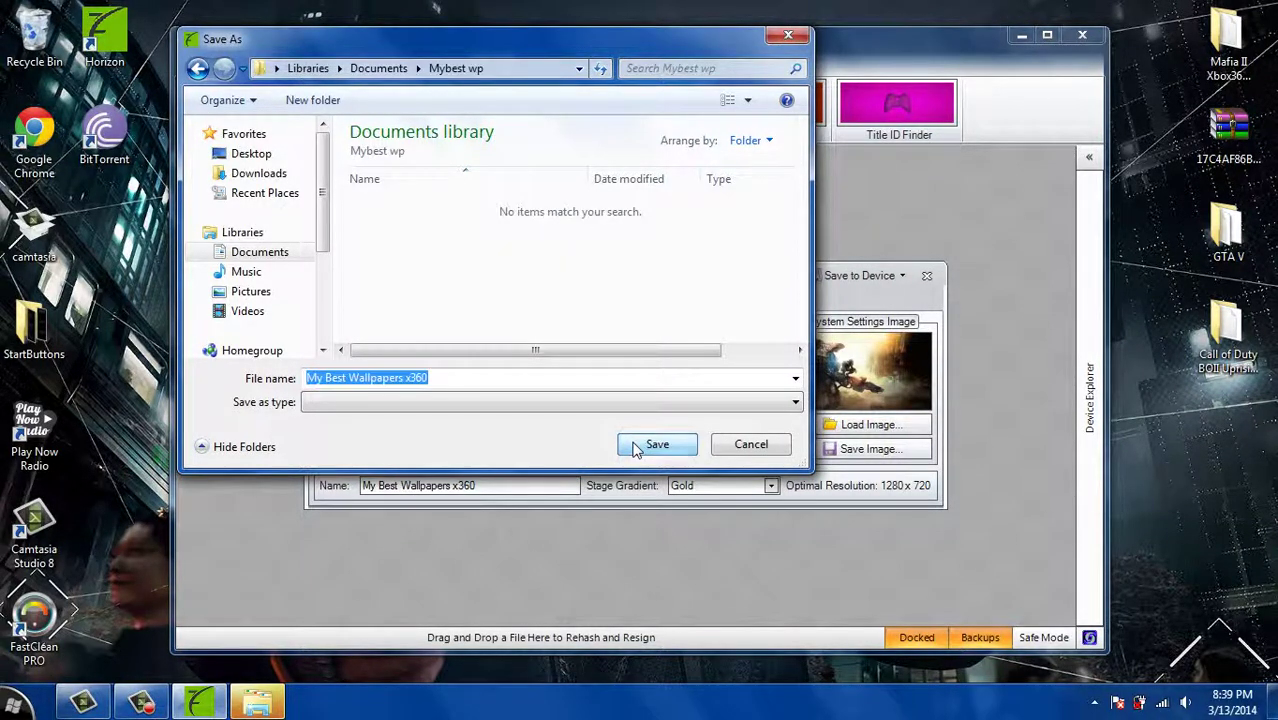
click(636, 449)
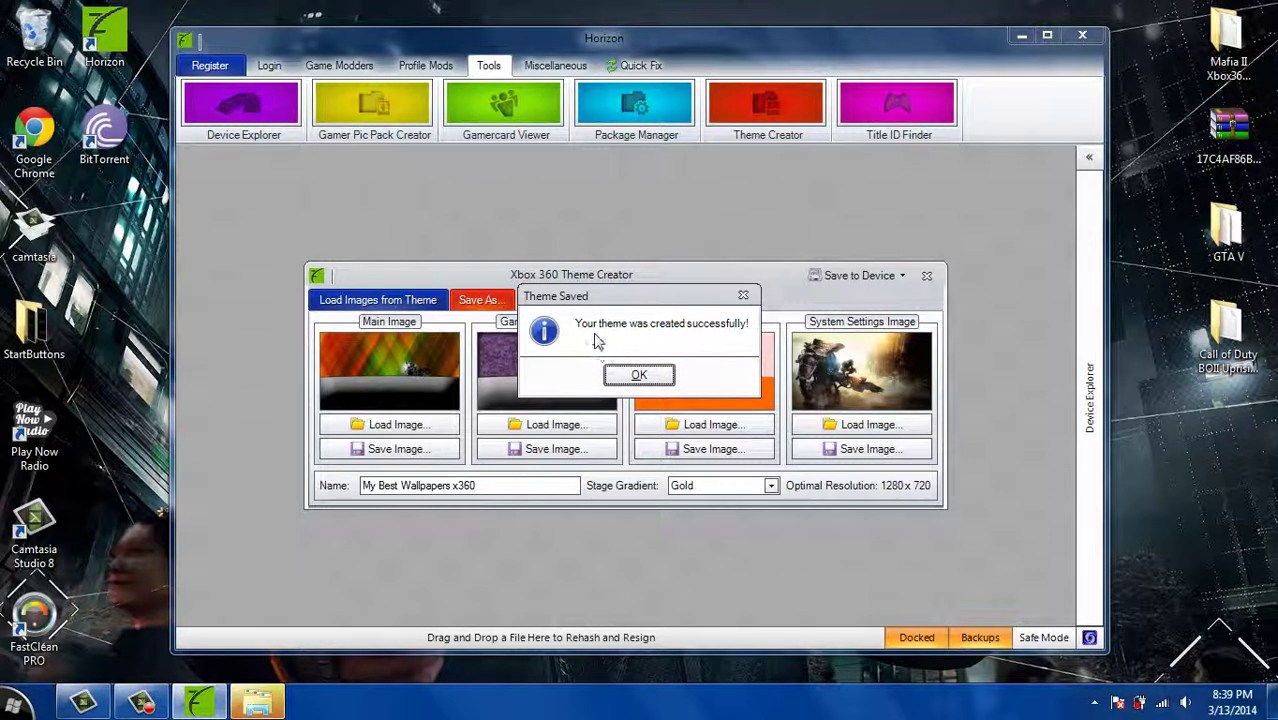
Acknowledge the saved message and confirm the theme file exists in Mybest wp without resaving
click(638, 377)
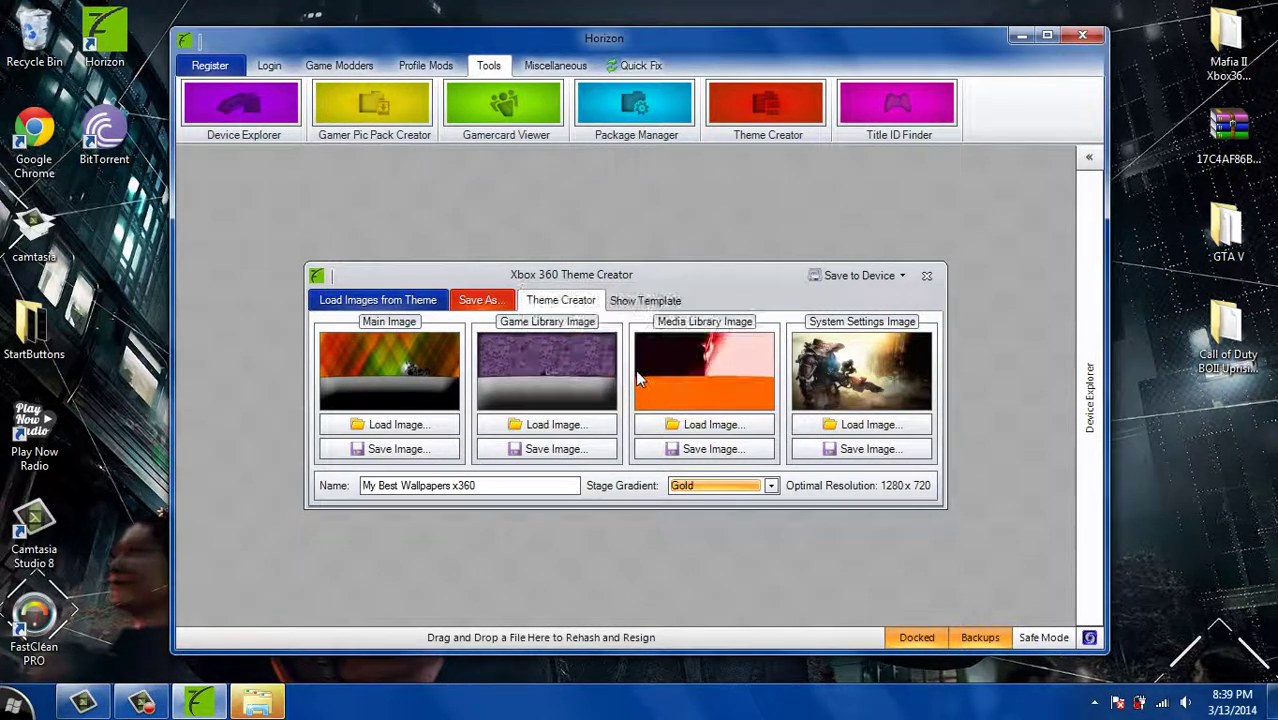
click(490, 298)
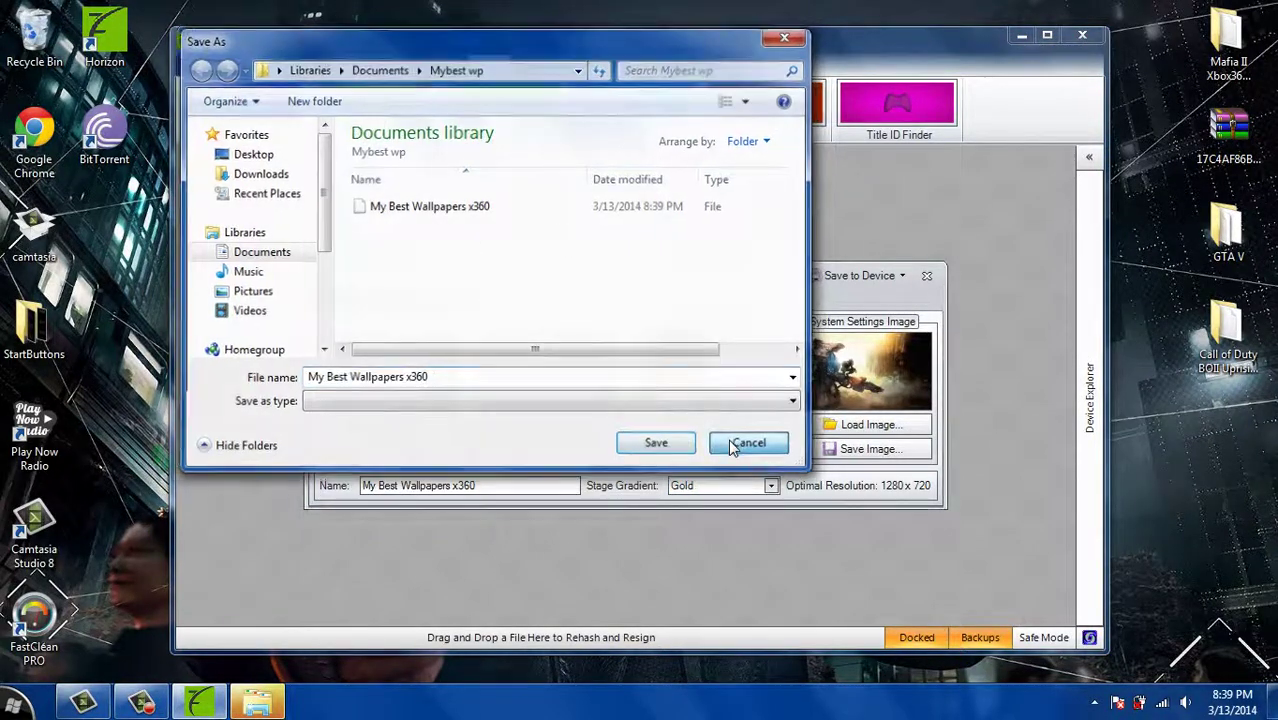
click(731, 447)
Send the theme to the Flash Drive and acknowledge the completed transfer
click(853, 275)
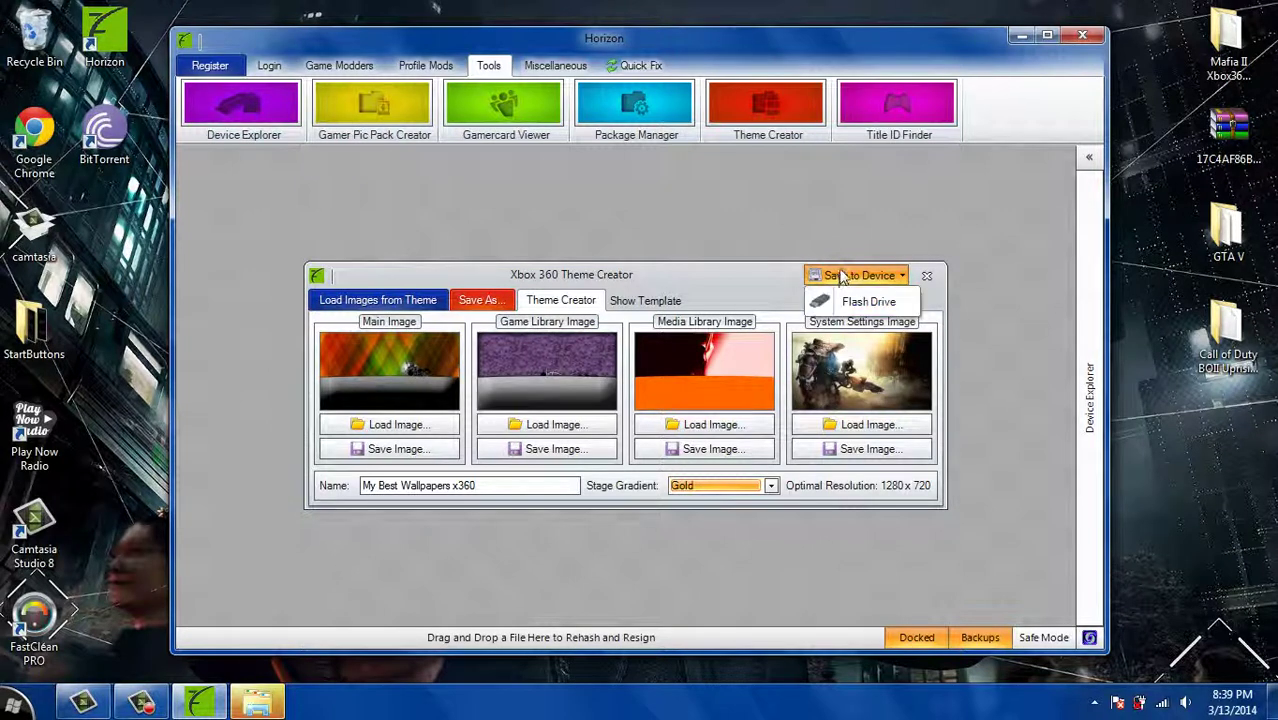
click(845, 304)
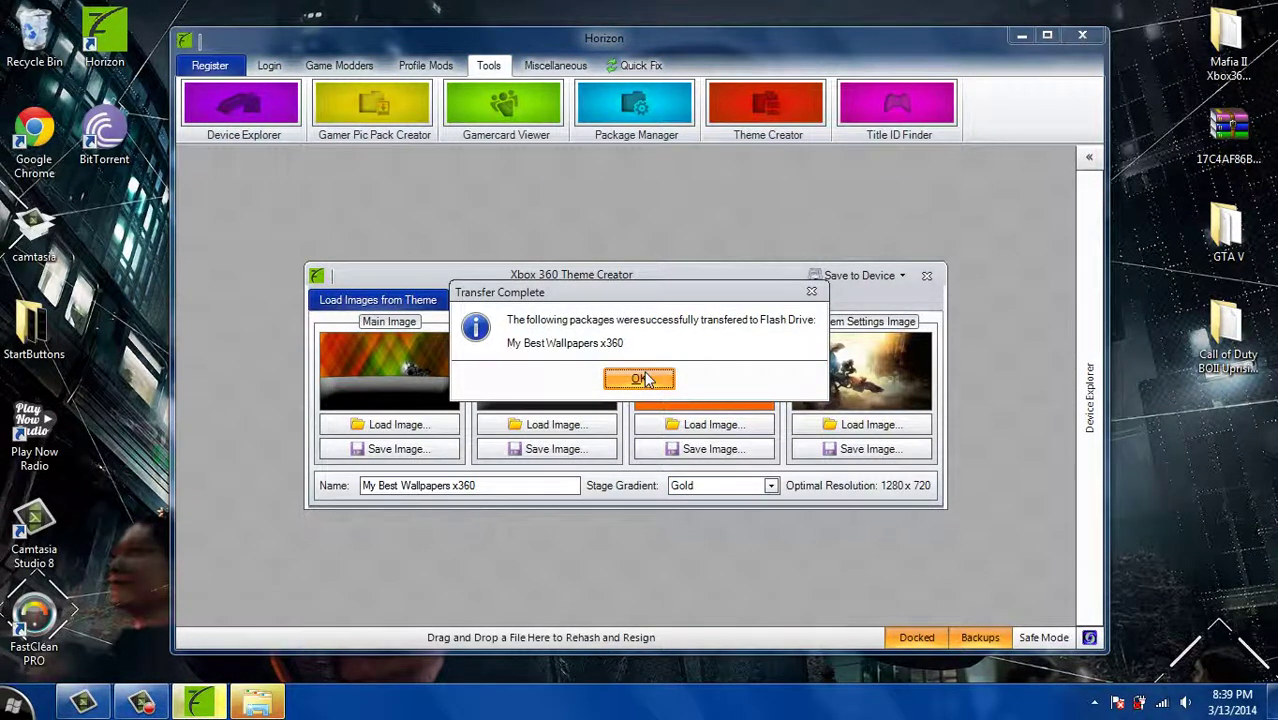
click(646, 376)
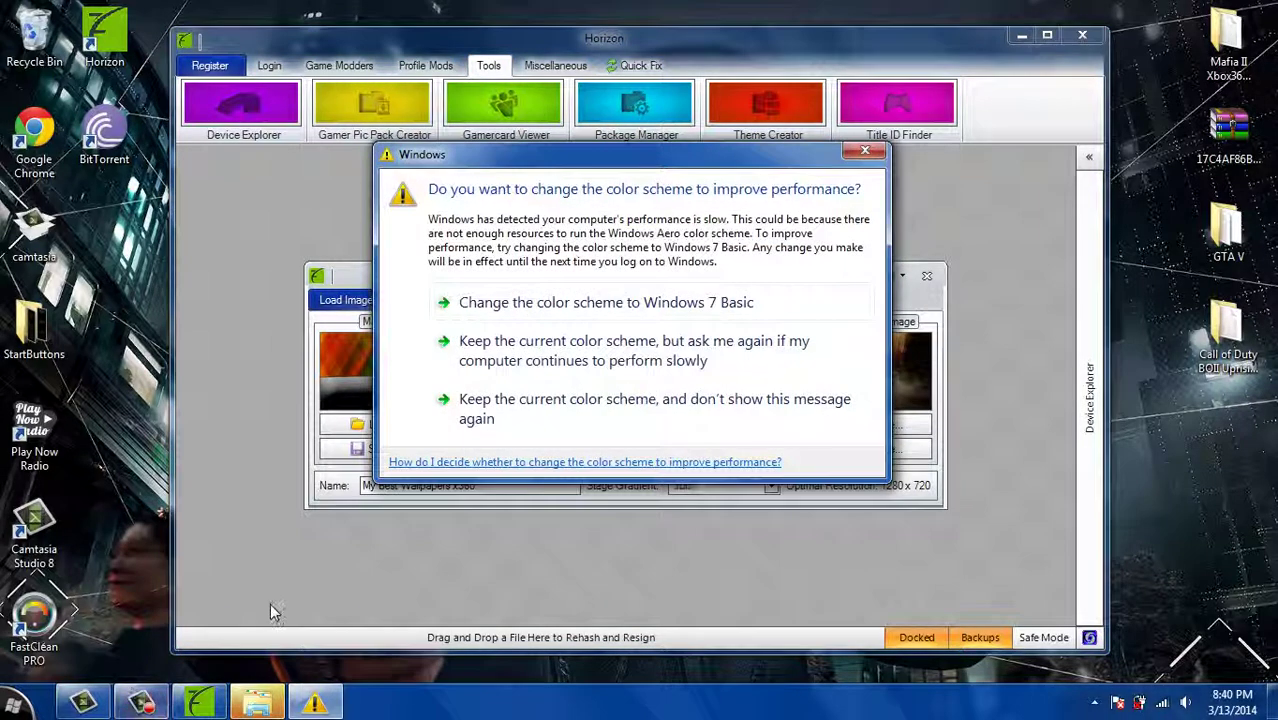
click(865, 151)
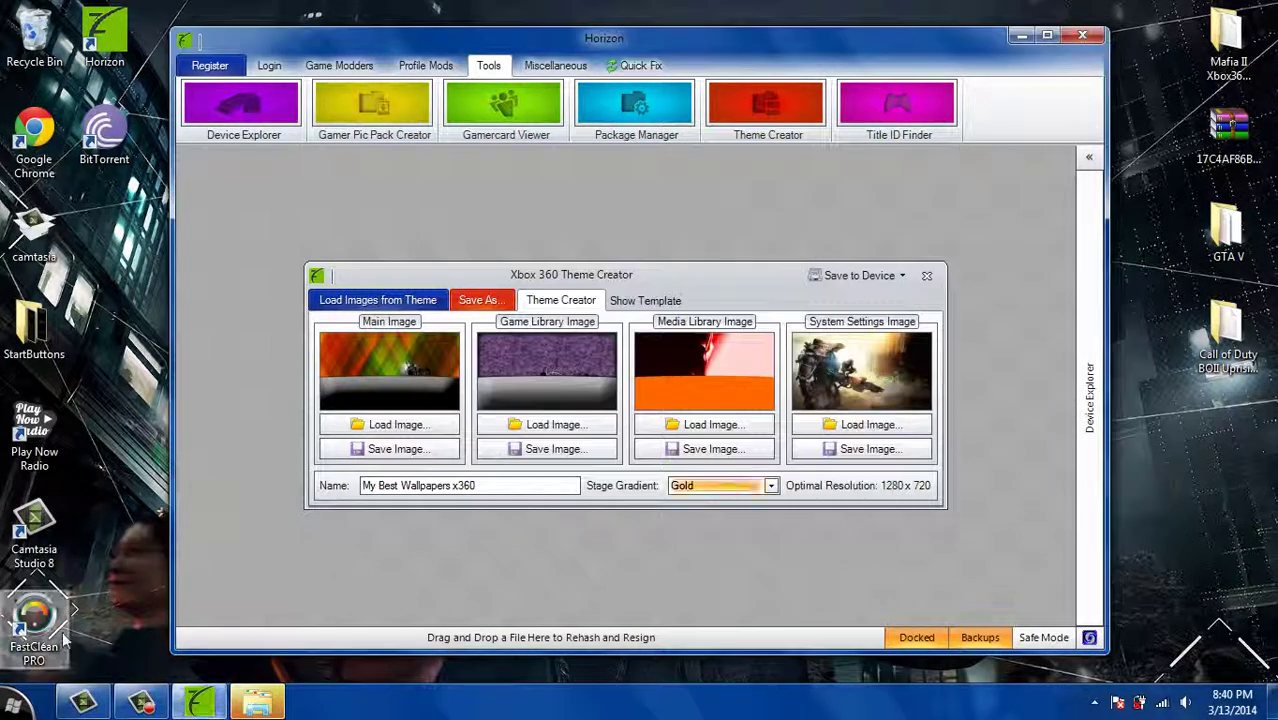